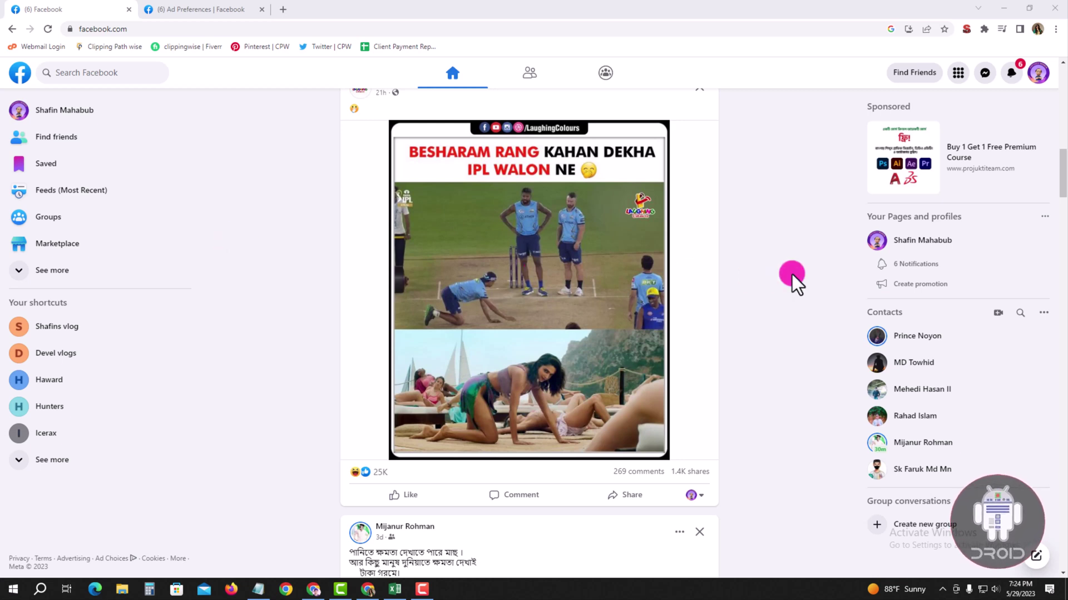
Step: Go to Settings via the profile avatar's Settings & privacy menu
left_click(1042, 76)
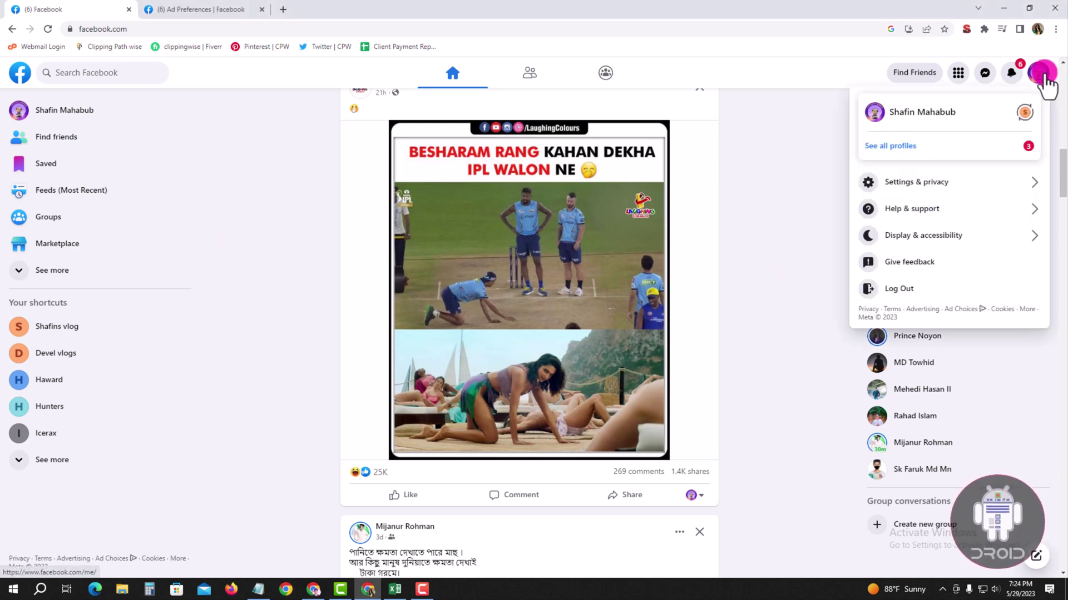
left_click(985, 185)
left_click(949, 134)
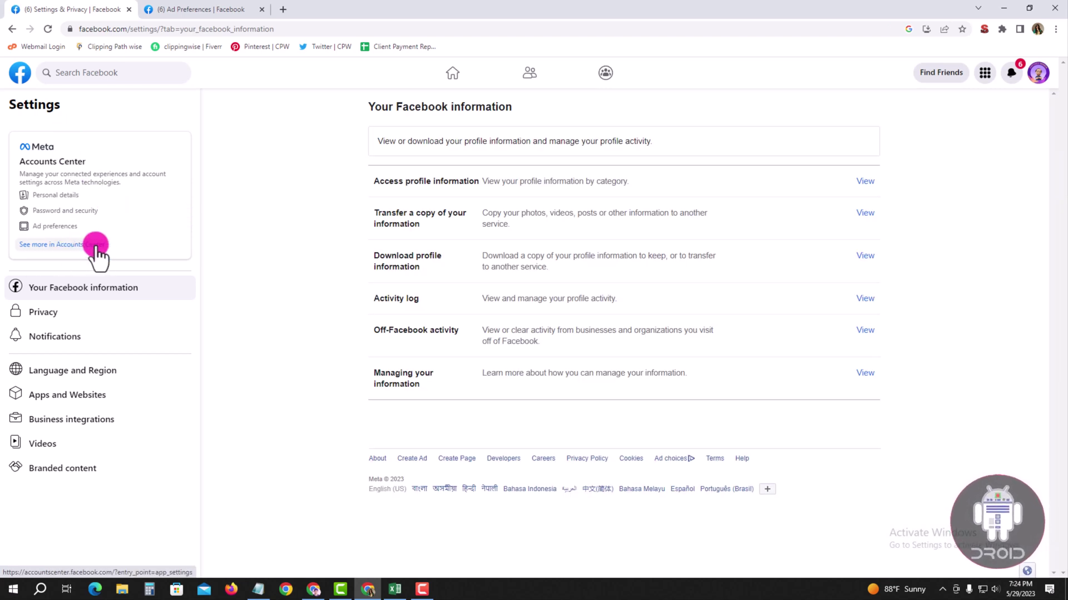
Step: Go to Accounts Center and show its Ad preferences page
left_click(98, 250)
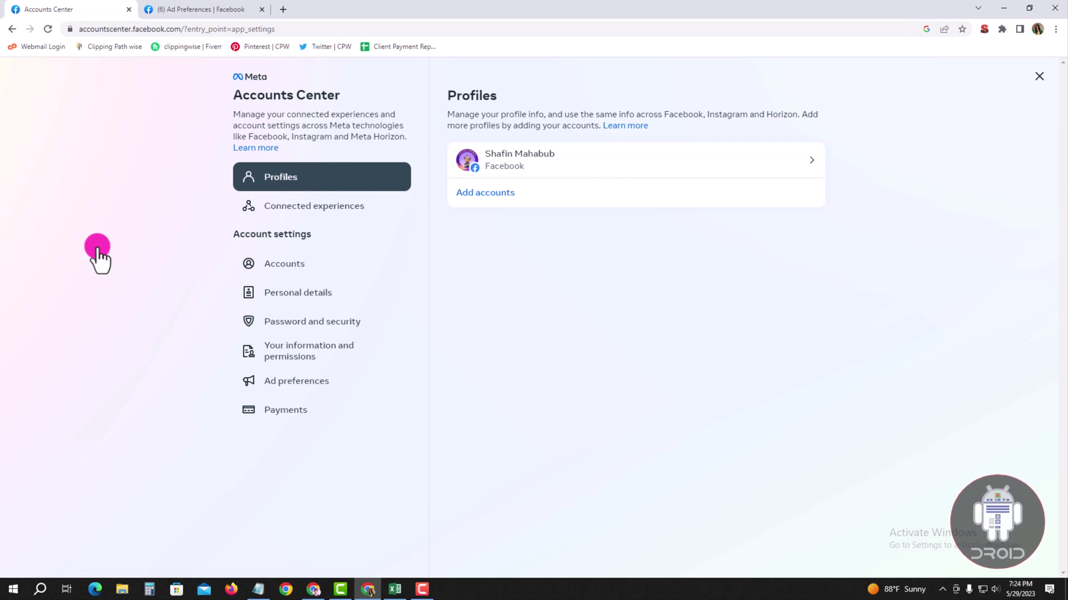
left_click(358, 386)
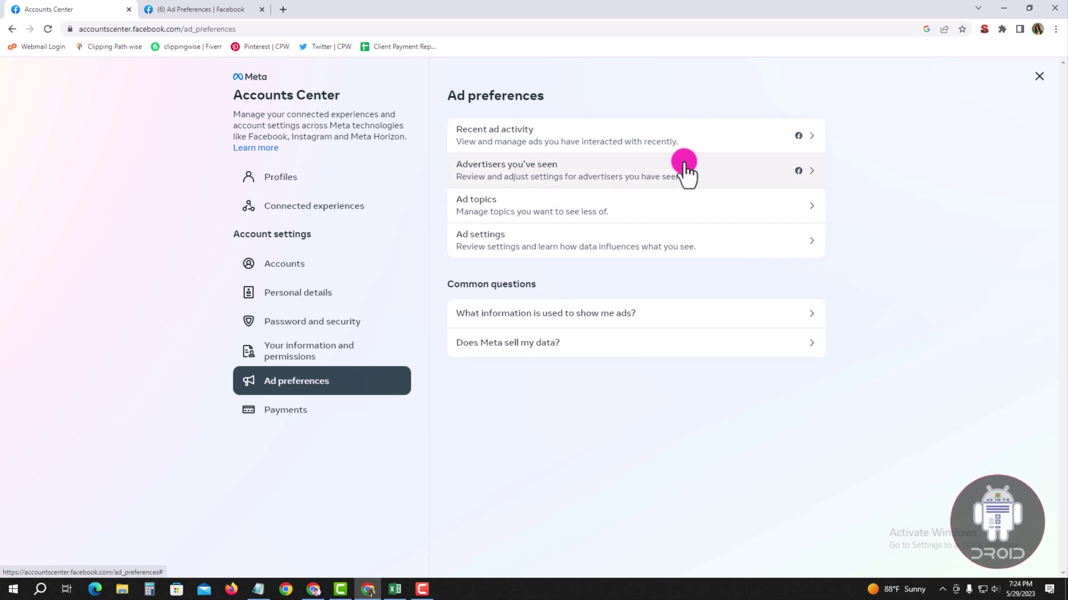
Step: In Advertisers you've seen, hide ads from Projukti Team-Online Courses, GemPages and Equiti
left_click(741, 170)
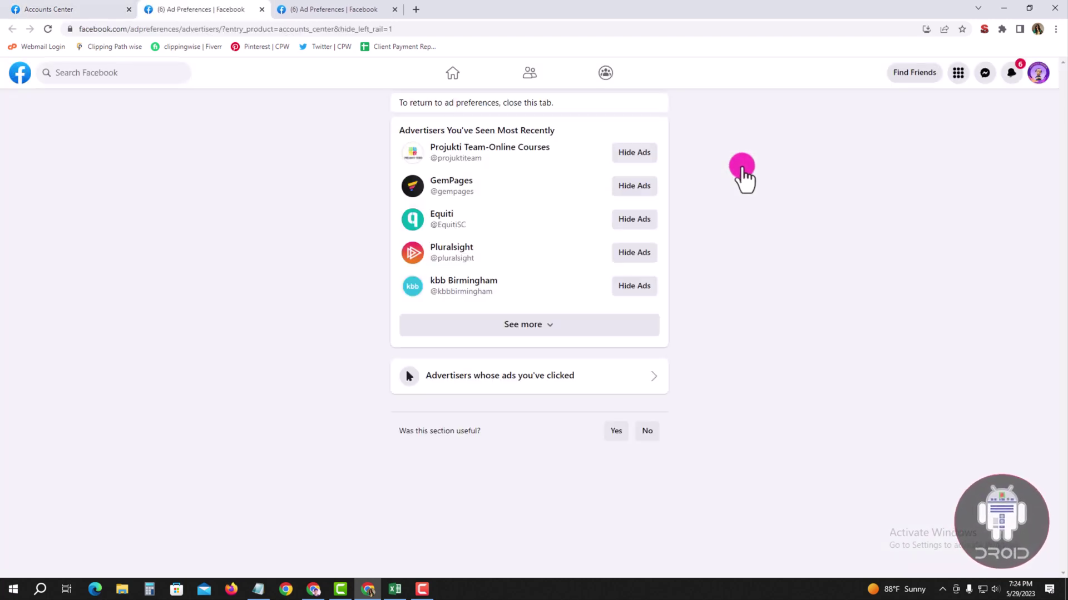
left_click(634, 152)
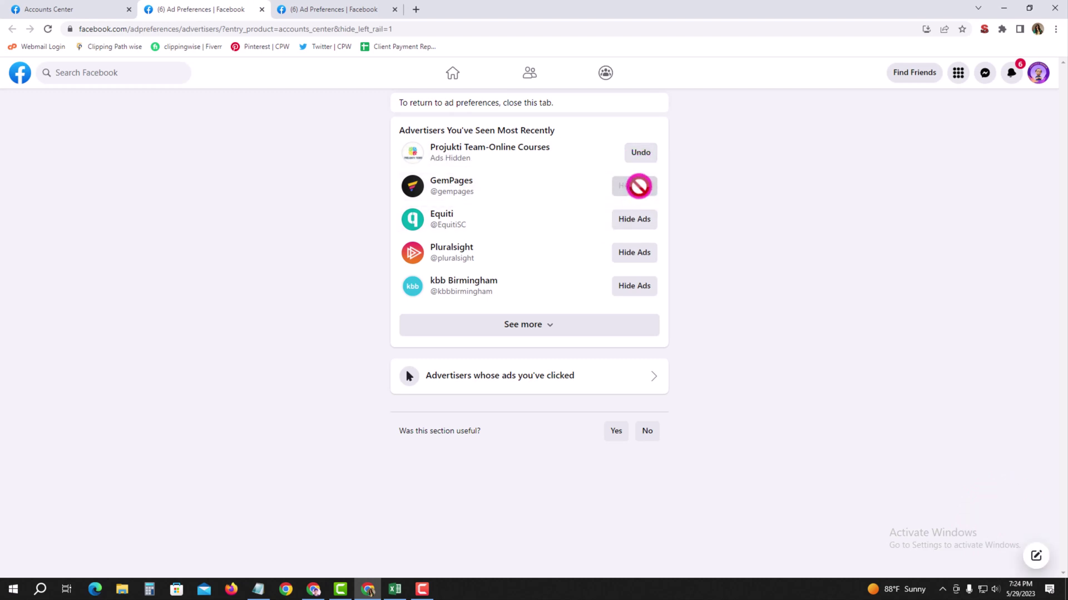
left_click(638, 187)
left_click(635, 219)
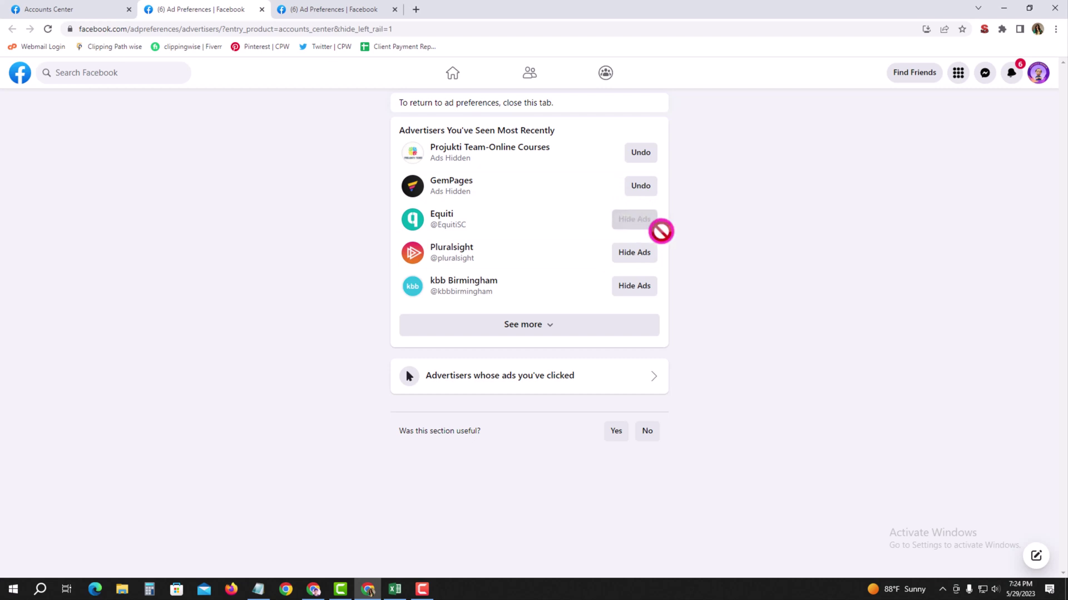